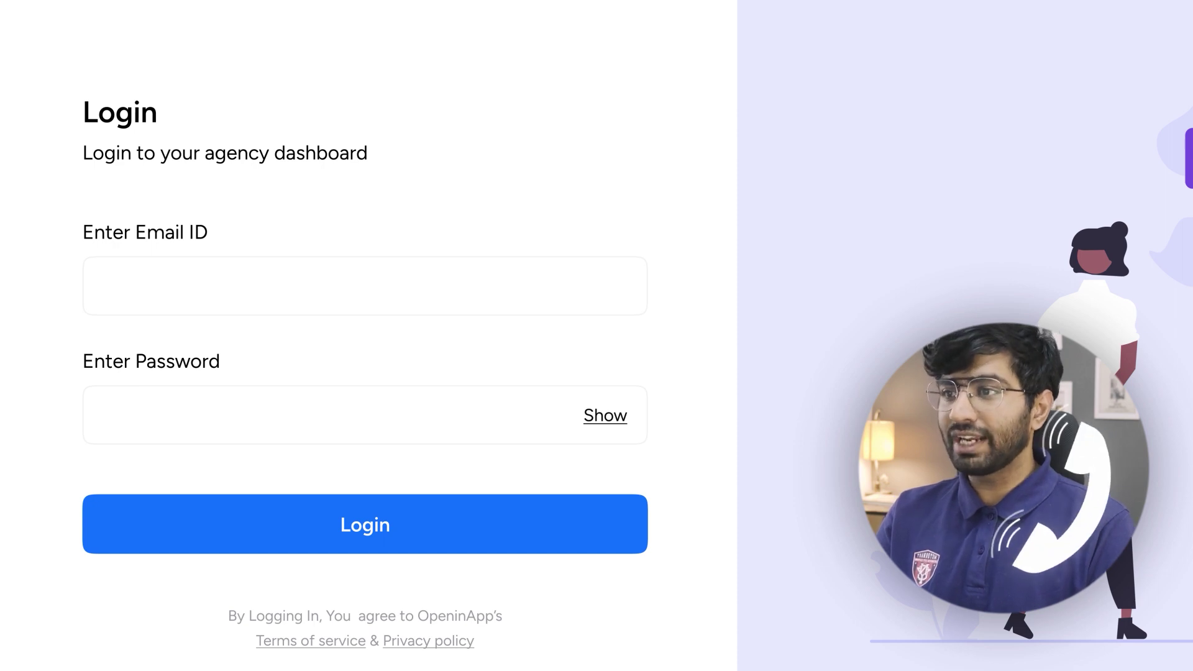
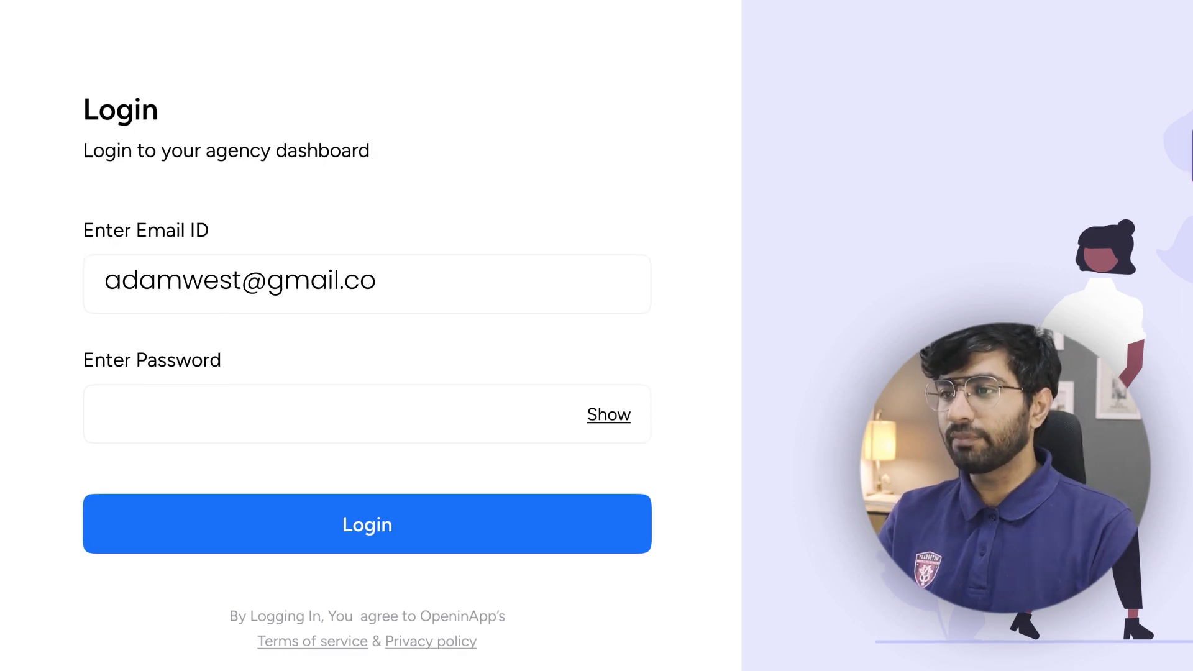
Step: Move from the entered Email ID to the password field
key("Tab")
type("**********")
type("****")
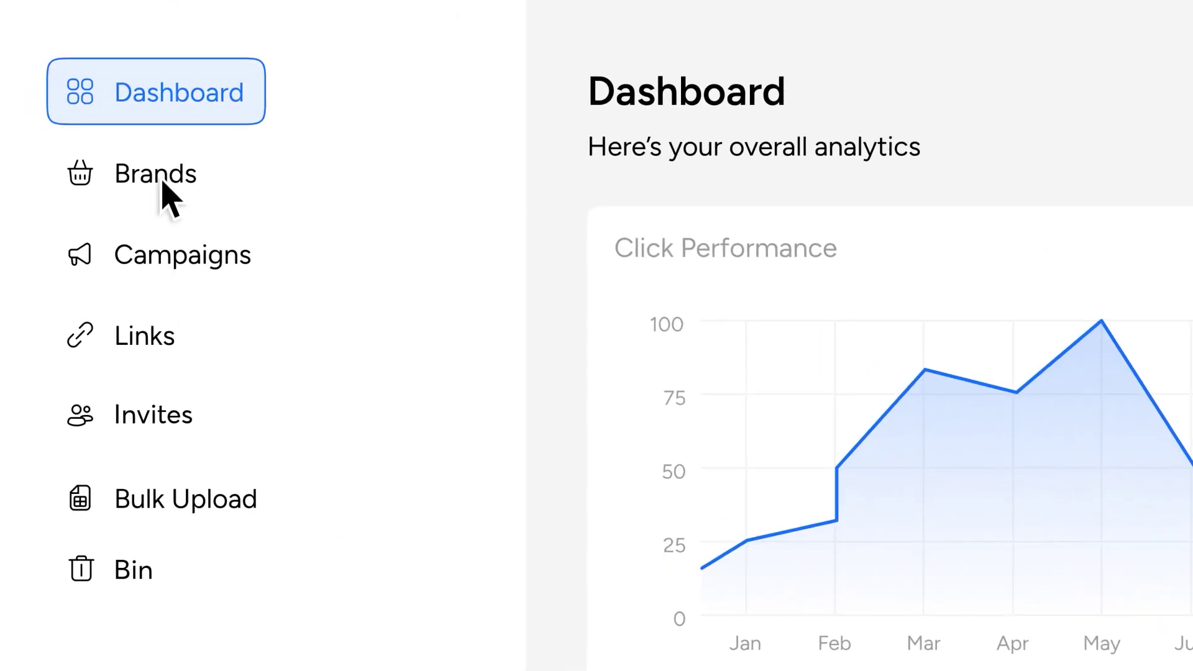
Step: From the brands page, create the FROGS brand using the frog image as its icon
left_click(164, 183)
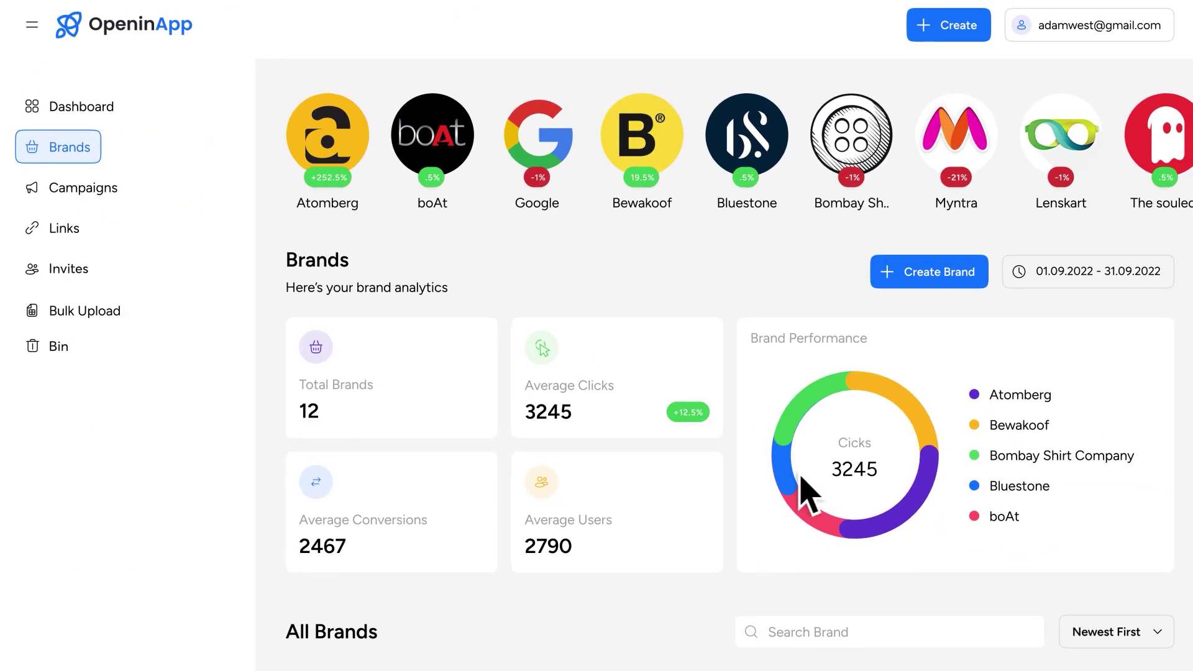
left_click(936, 280)
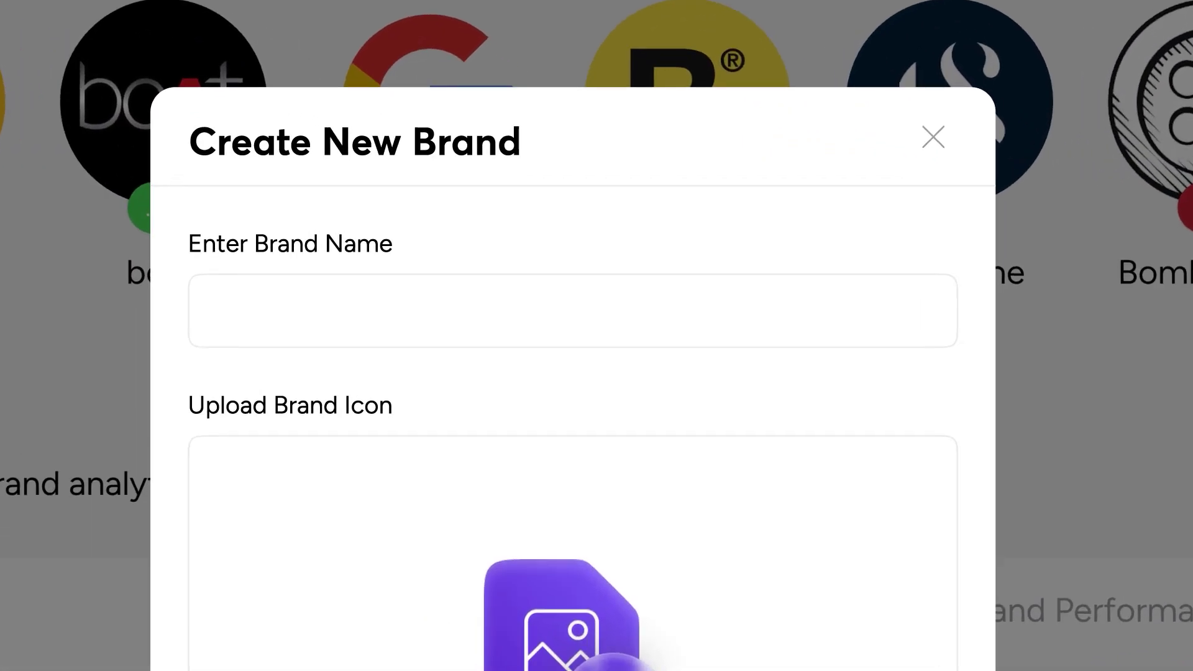
type("ROGS")
left_click_drag(72, 439, 581, 380)
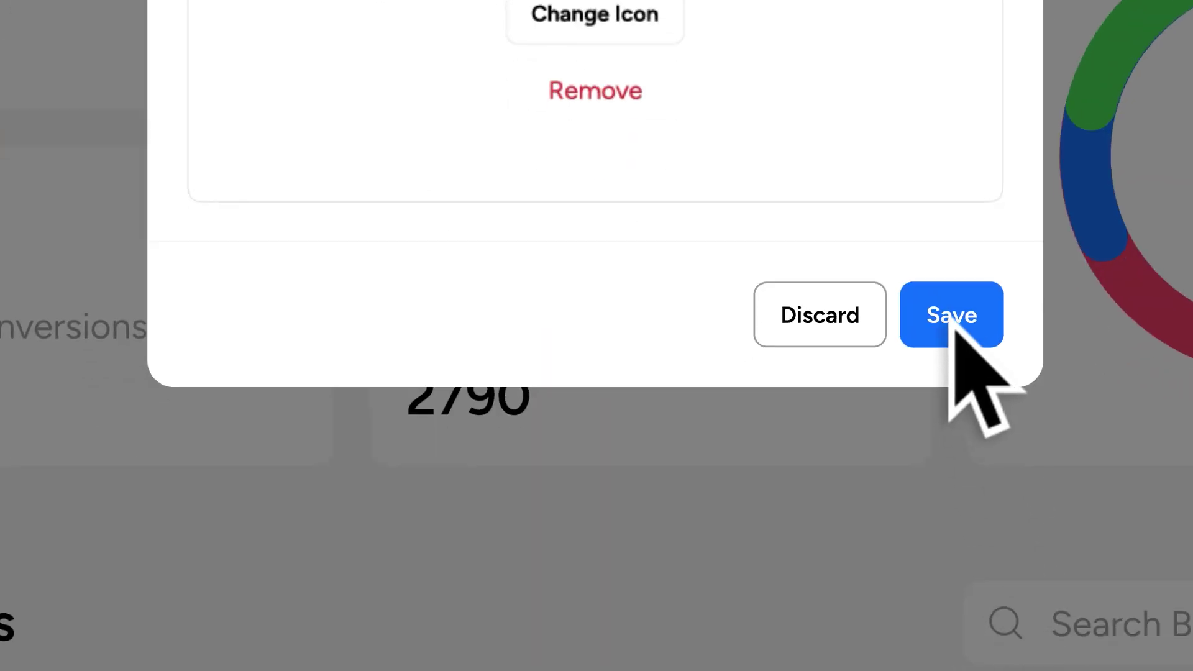
left_click(951, 315)
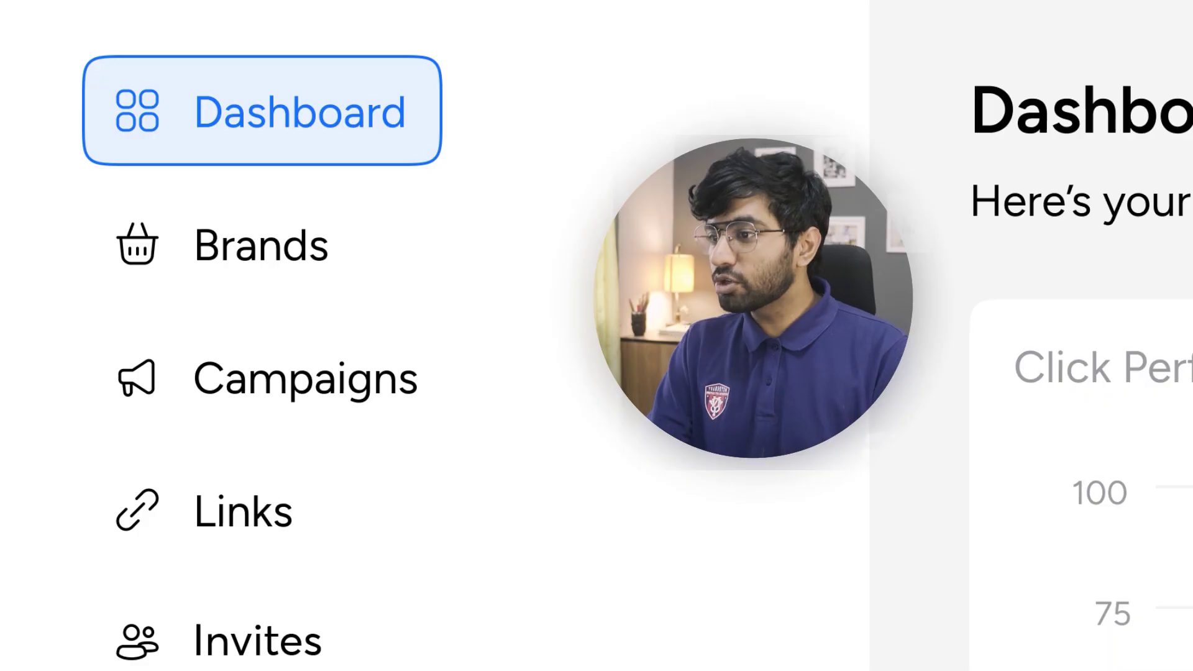
Step: From Campaigns, create the 'Frogs, not Crocs' campaign assigned to the FROGS brand
left_click(307, 378)
left_click(913, 125)
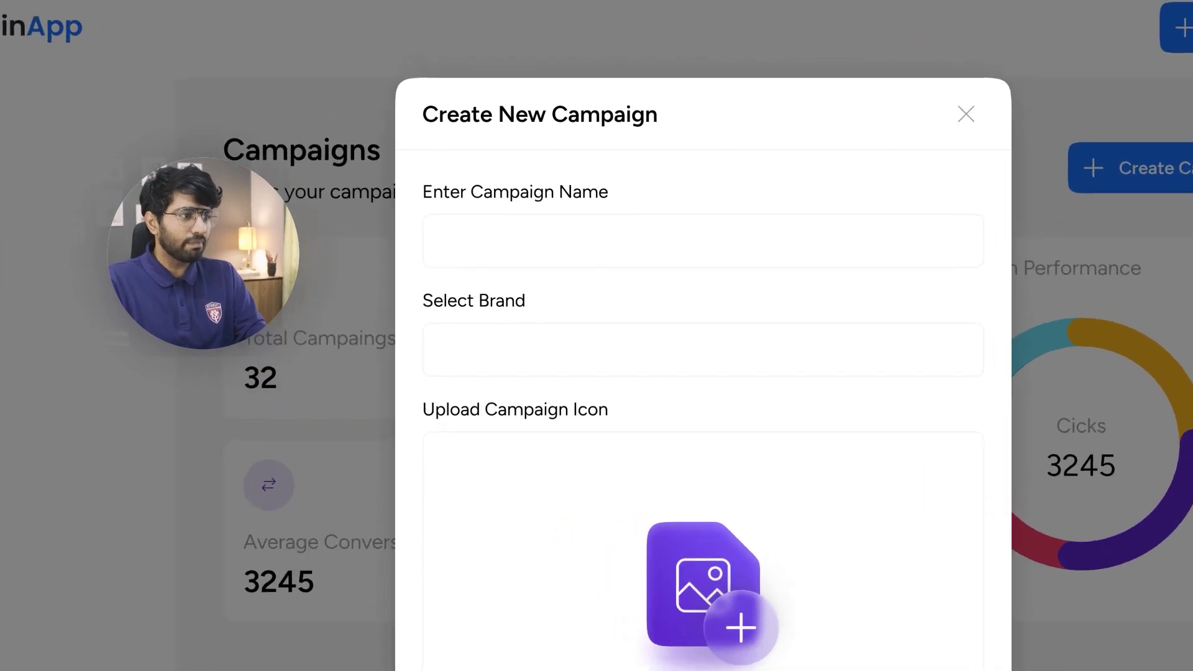
type("Frogs,")
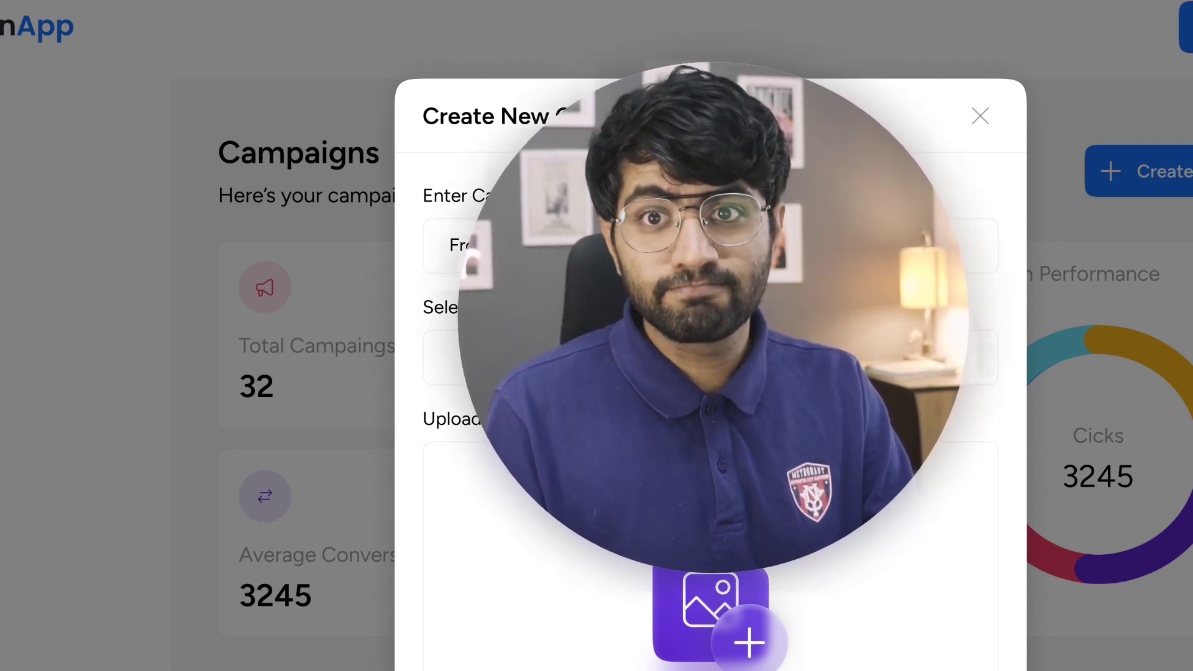
type("FROGS")
left_click(788, 390)
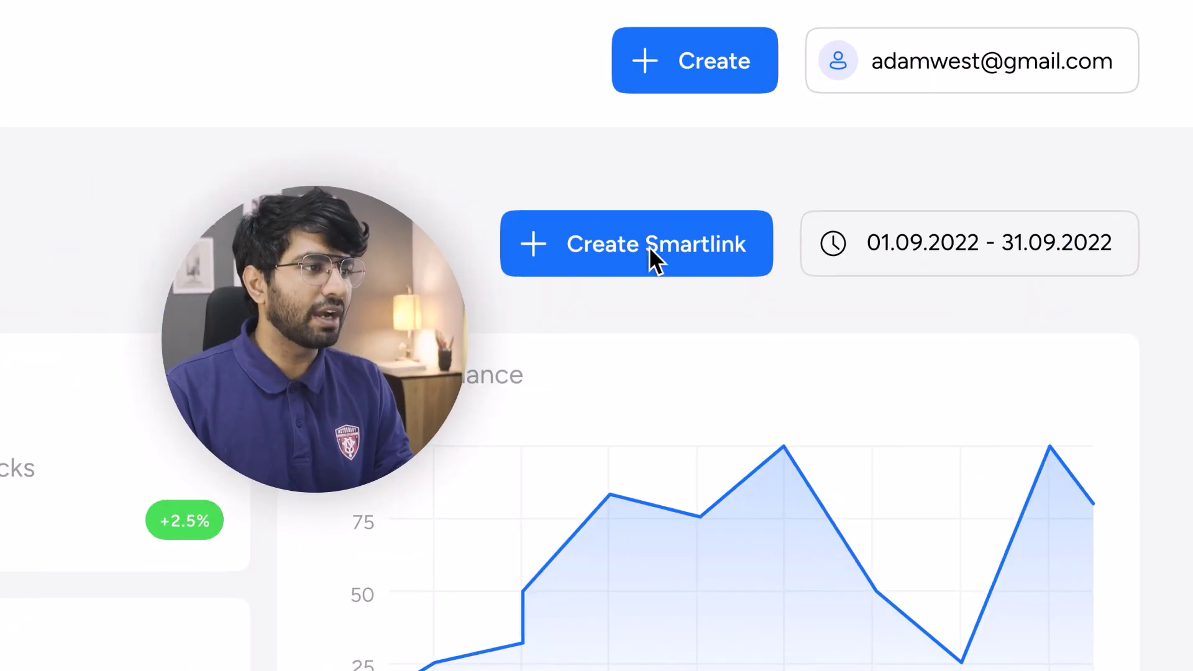
left_click(649, 246)
type("h")
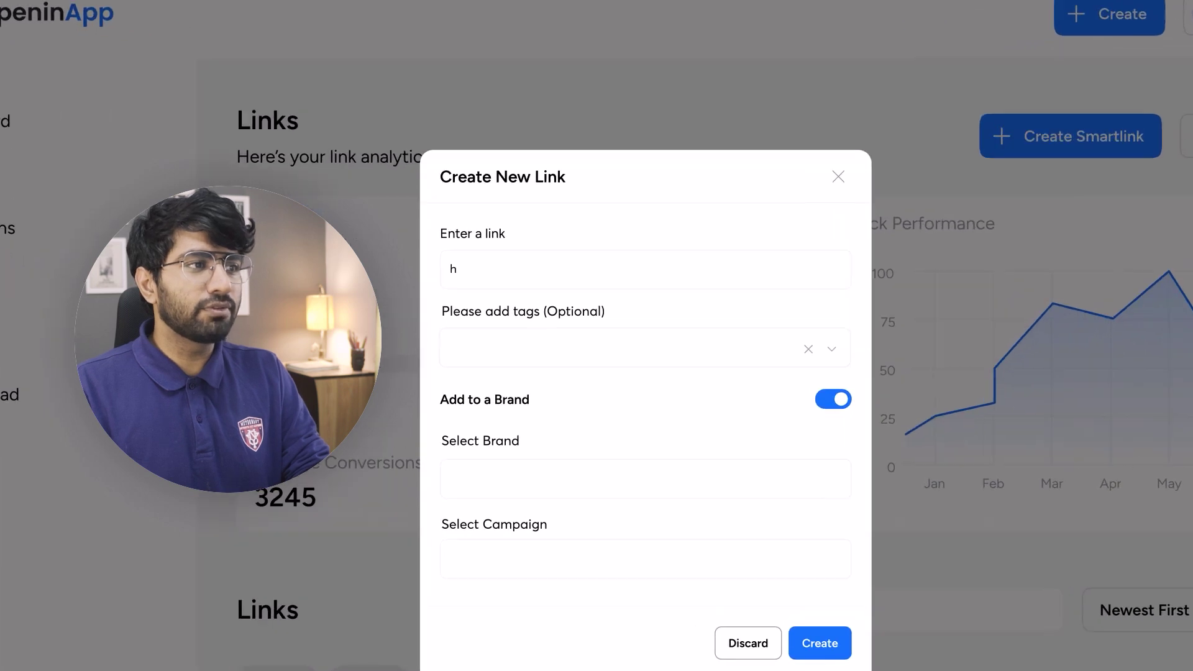
type("ttps://www.frogsaintcrocs.com")
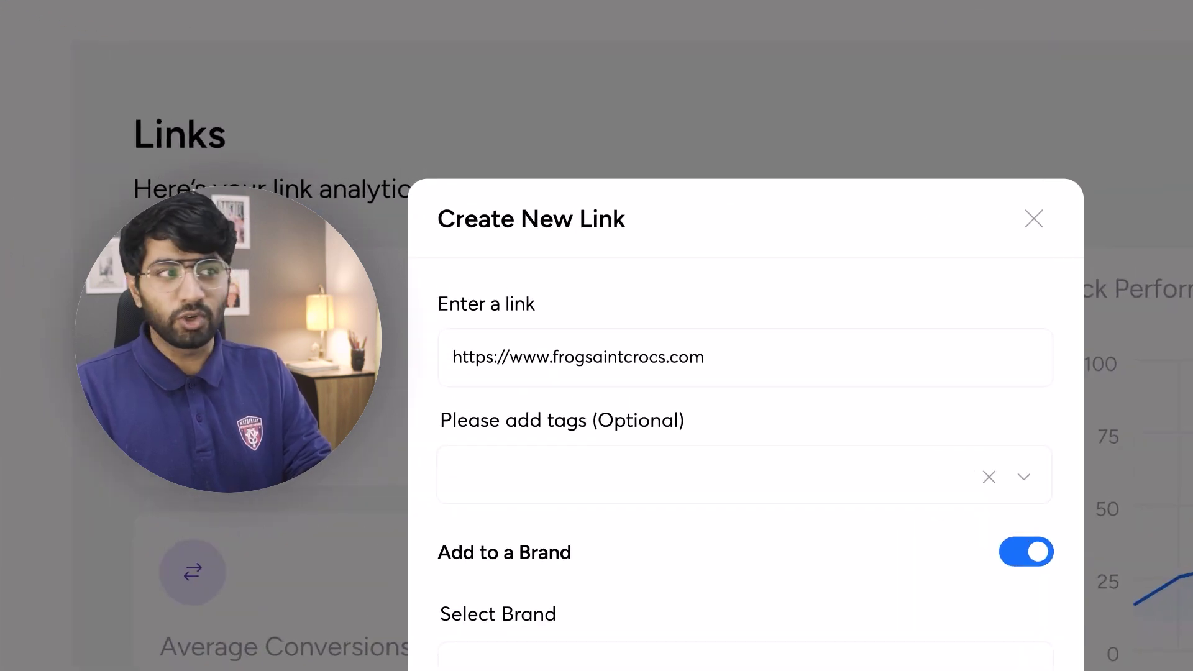
type("FROGS")
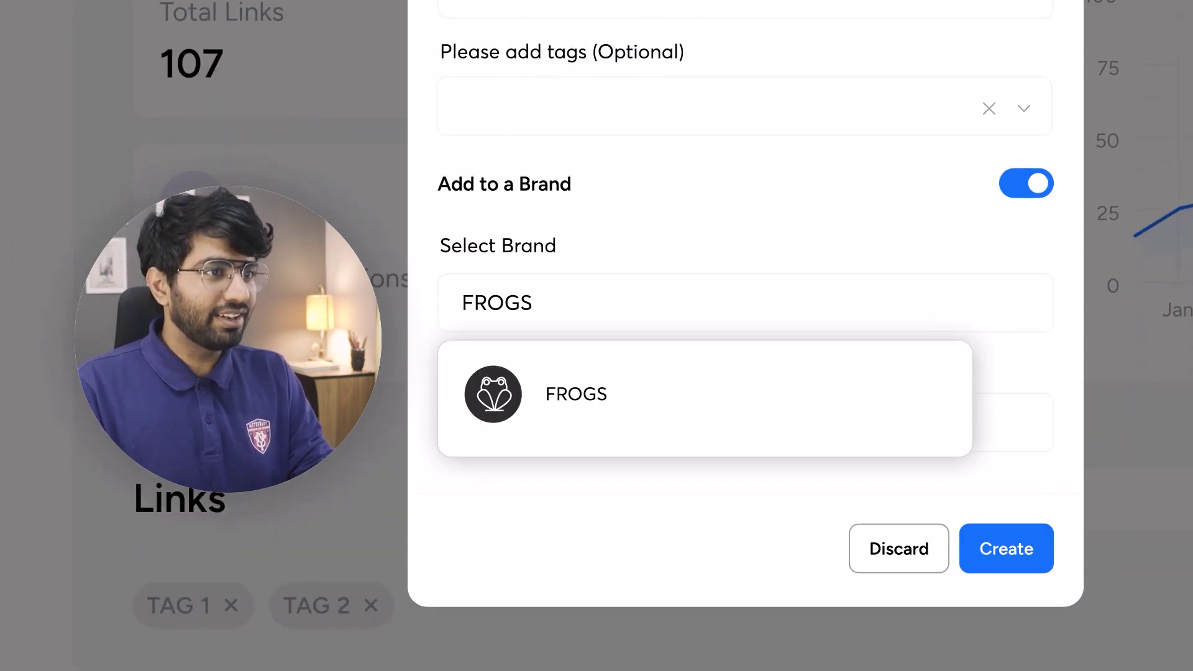
type("s, not Crocs")
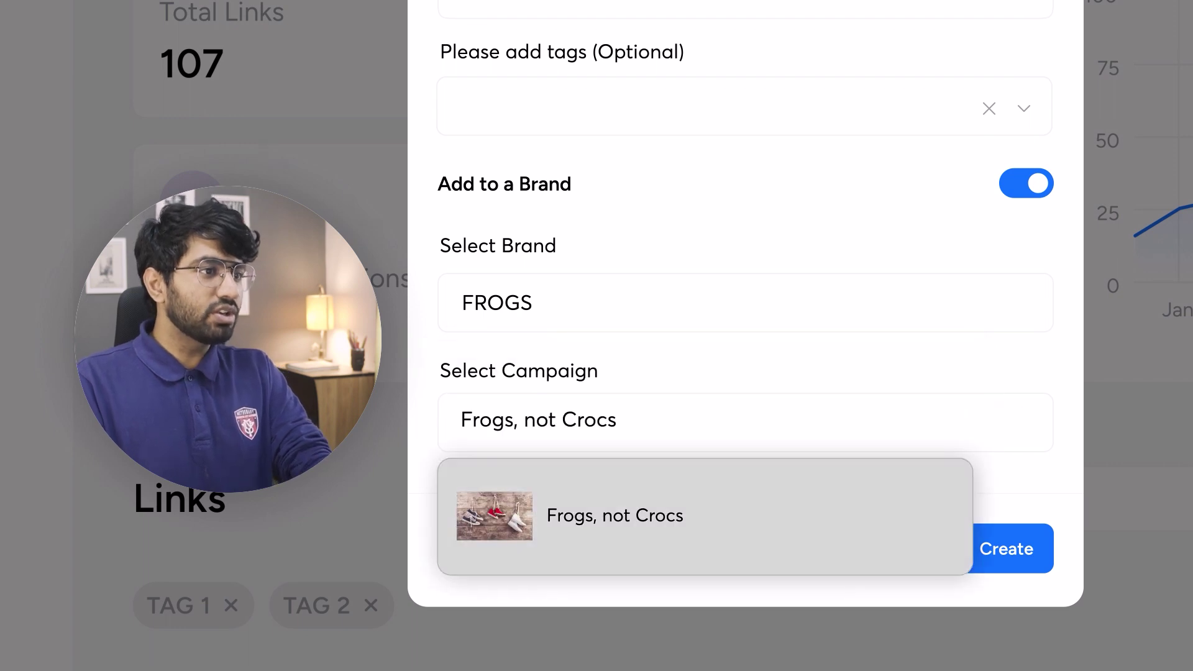
key("Return")
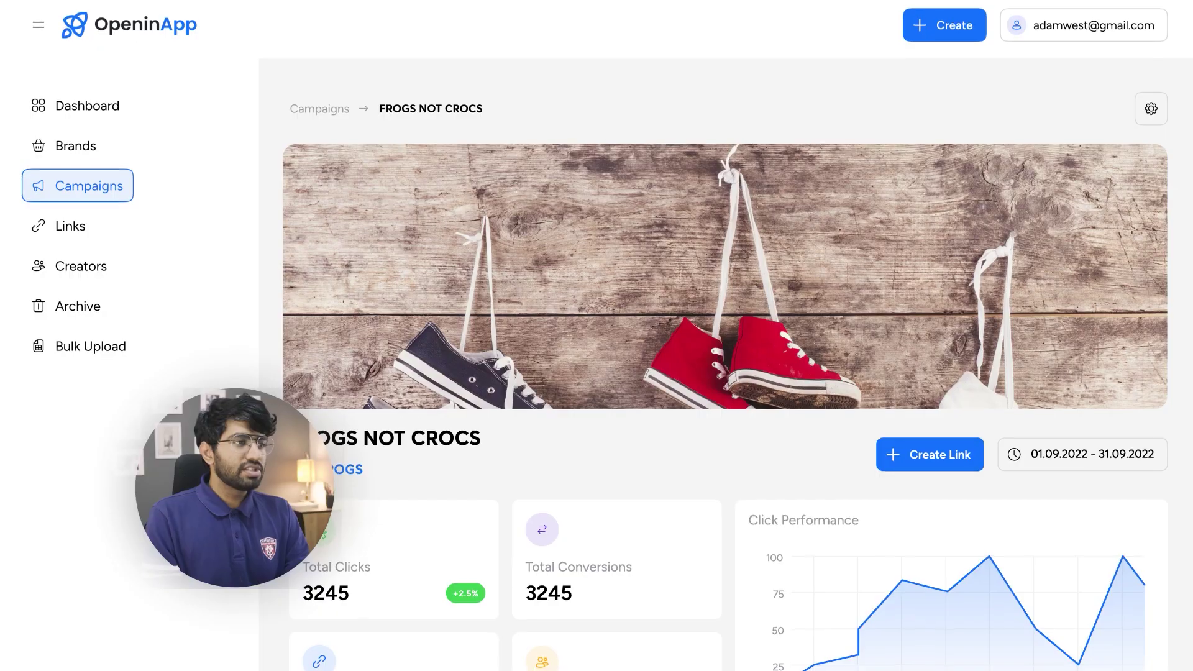
scroll(727, 373, "down", 7)
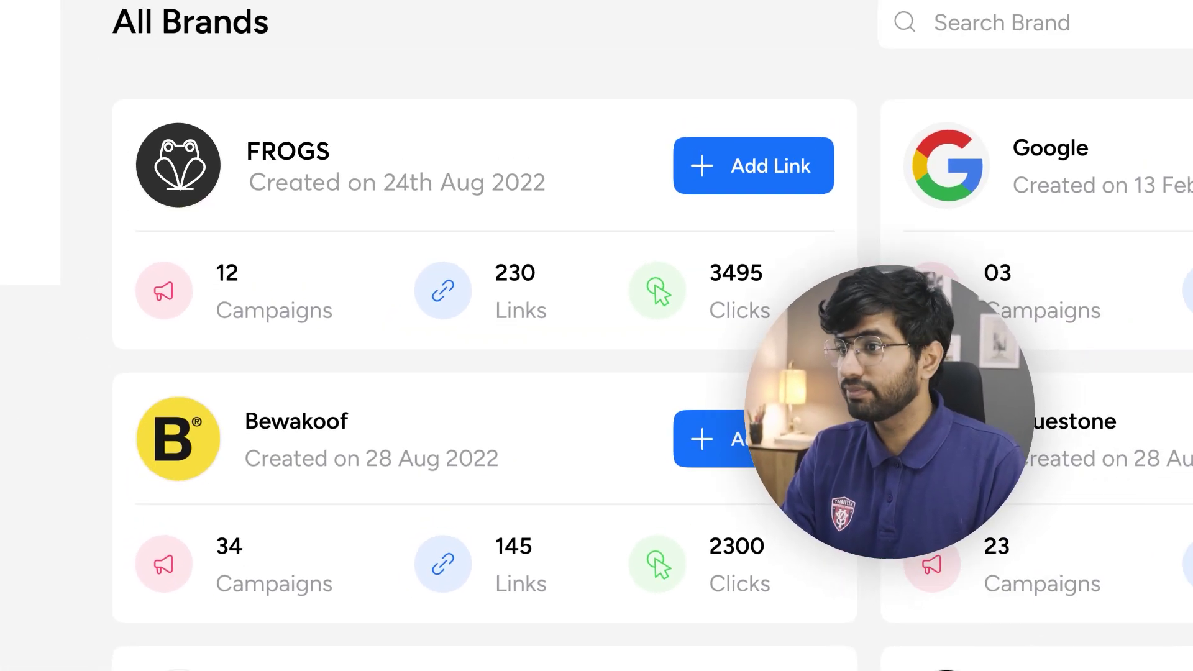
Step: Open the FROGS brand page and set its analytics time range to All Time
left_click(359, 179)
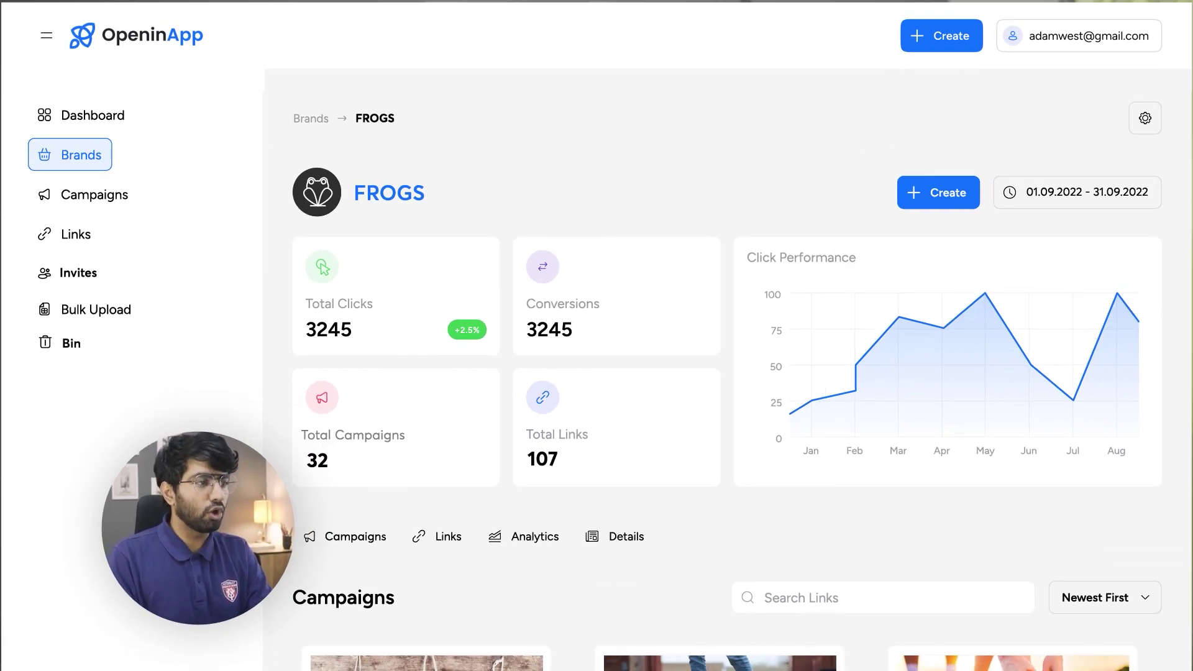
scroll(596, 336, "down", 4)
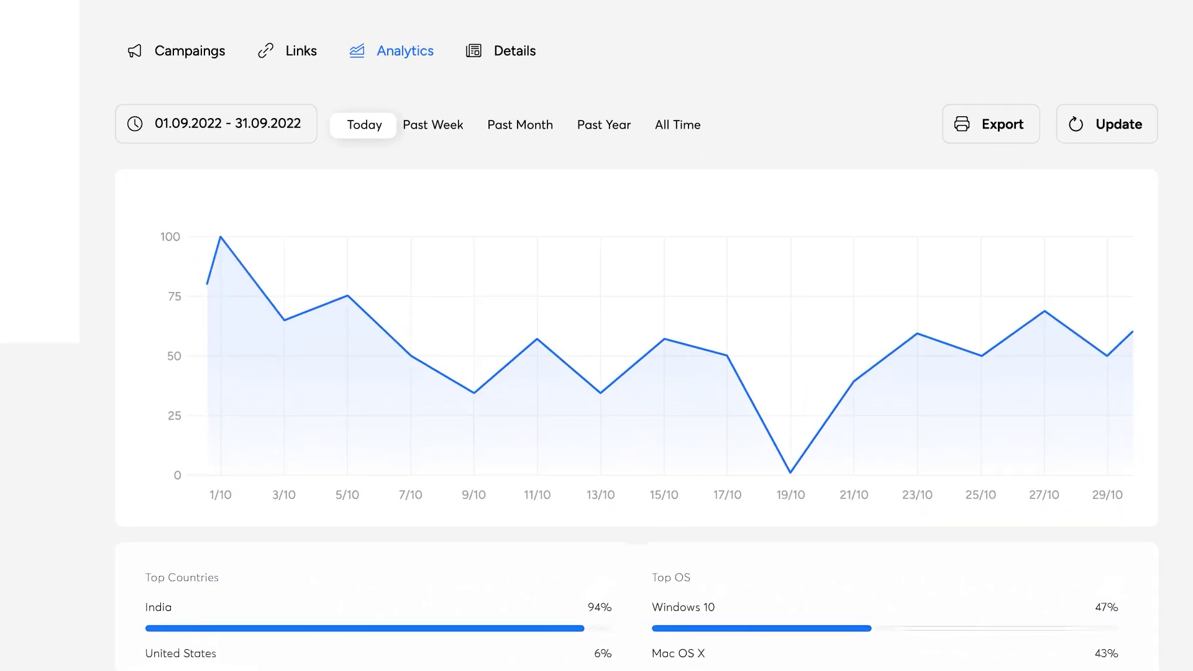
scroll(597, 336, "down", 5)
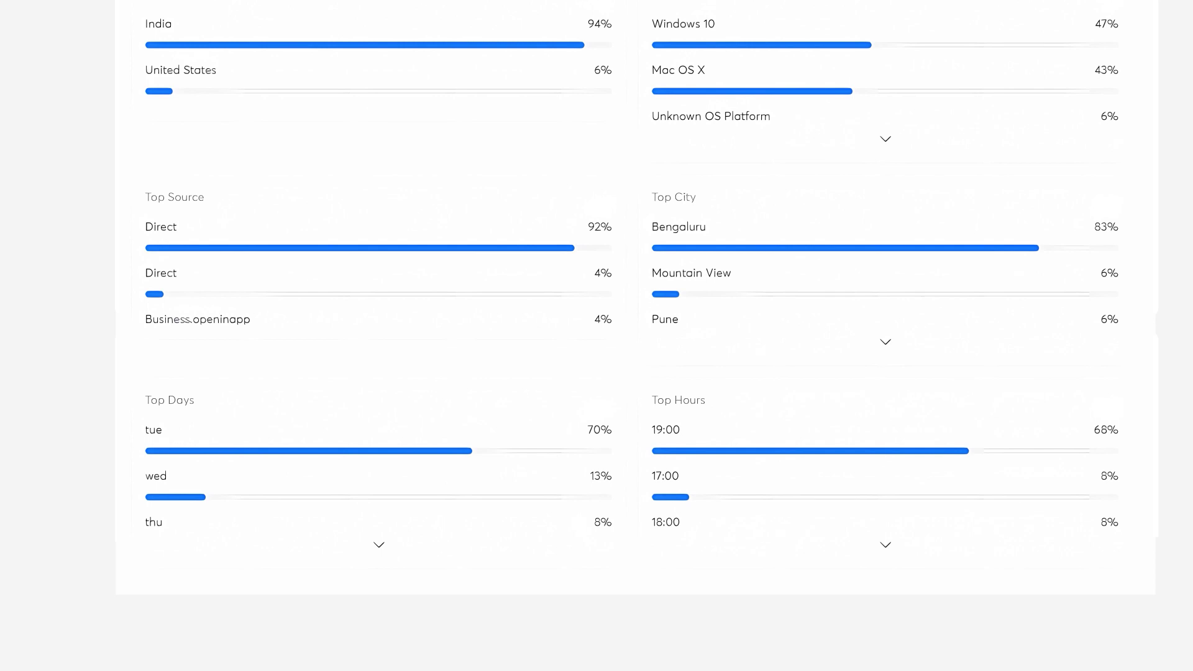
scroll(597, 335, "up", 5)
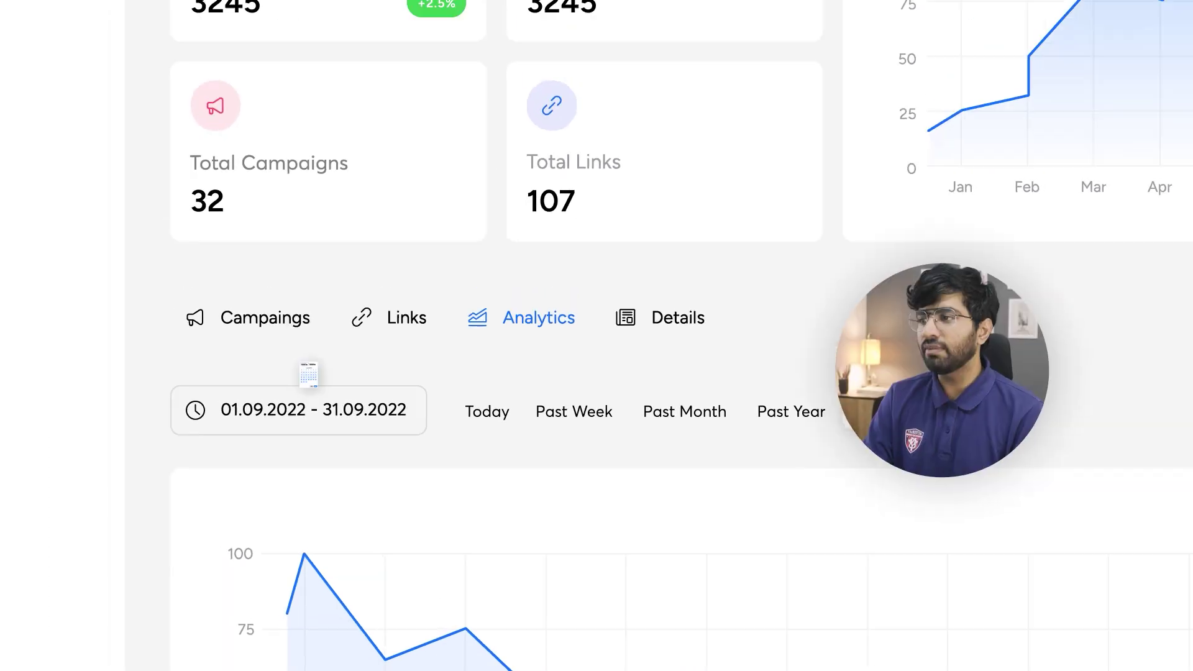
left_click(238, 307)
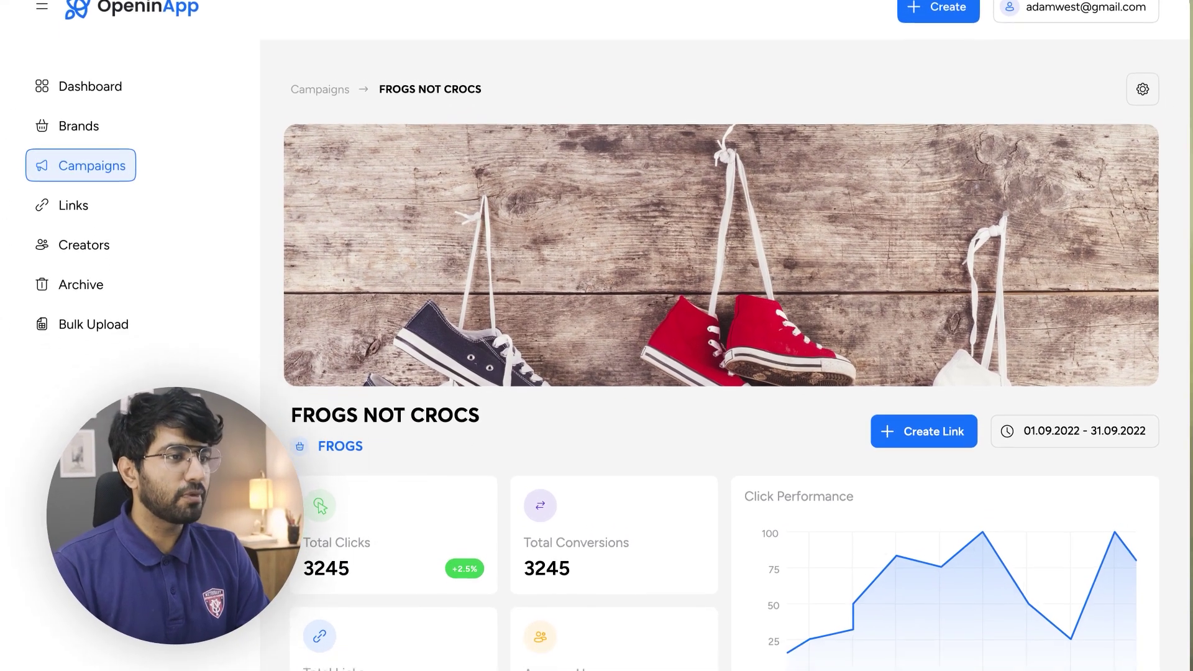
scroll(721, 373, "down", 1)
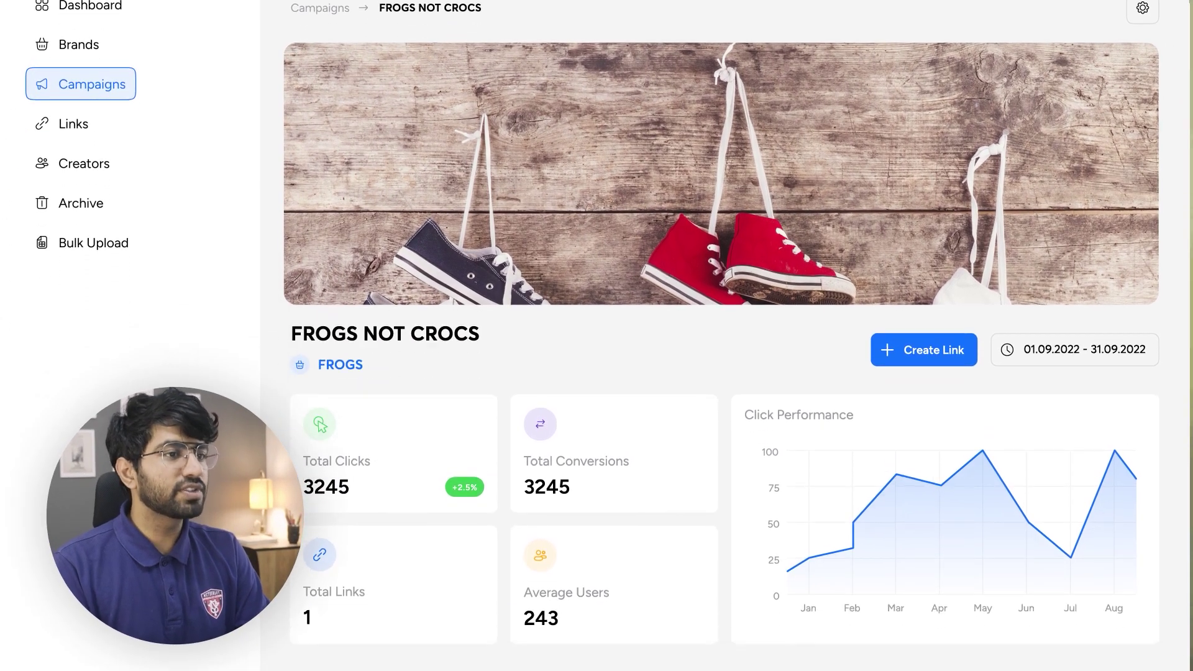
scroll(721, 372, "down", 1)
scroll(721, 373, "down", 1)
scroll(721, 373, "down", 1)
scroll(725, 373, "down", 3)
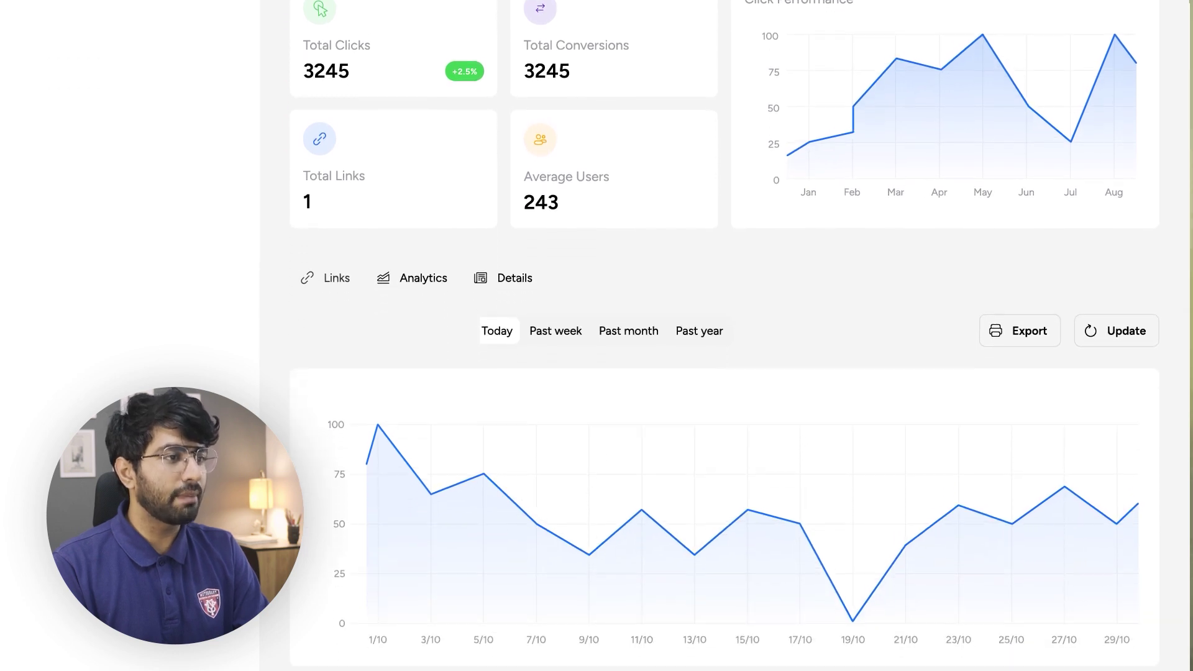
scroll(724, 373, "down", 2)
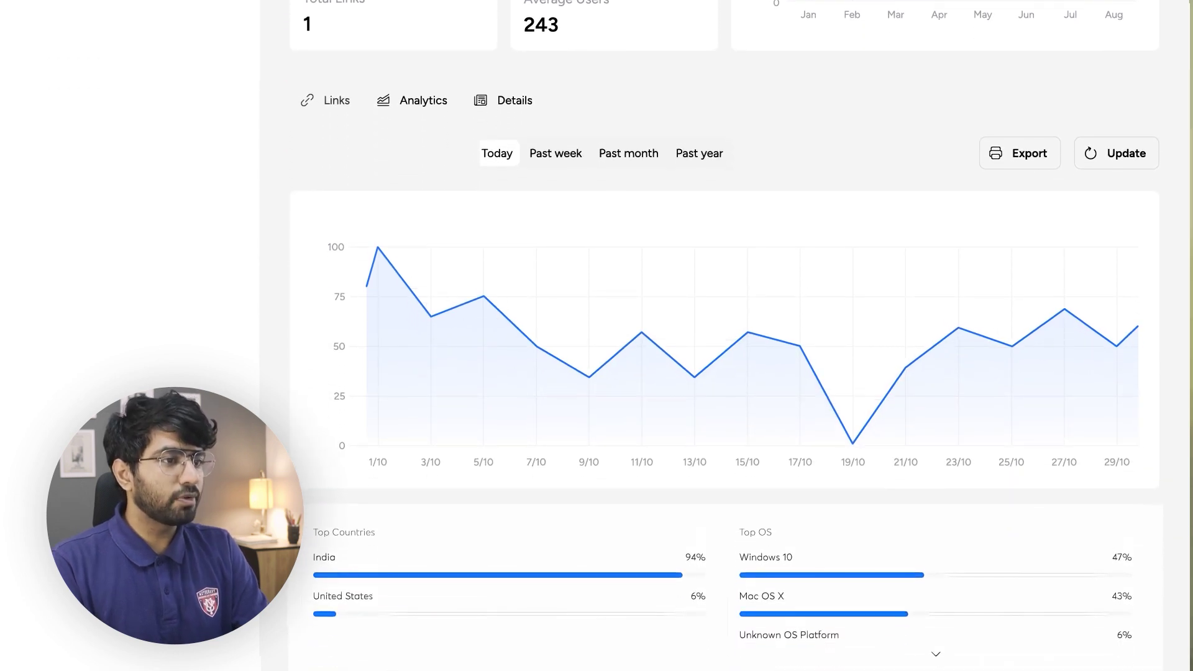